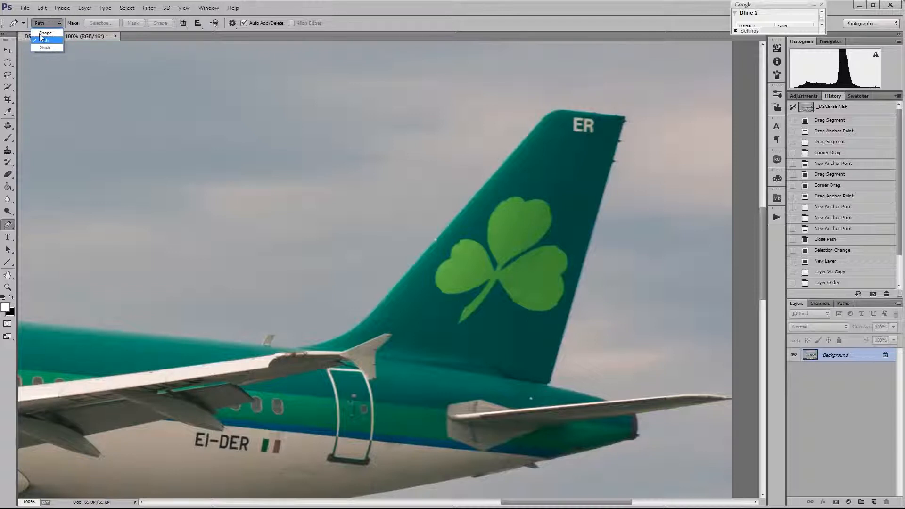
Set the Pen tool to draw in Path mode and look at the path arrangement options.
{"action": "left_click", "coordinate": [46, 39]}
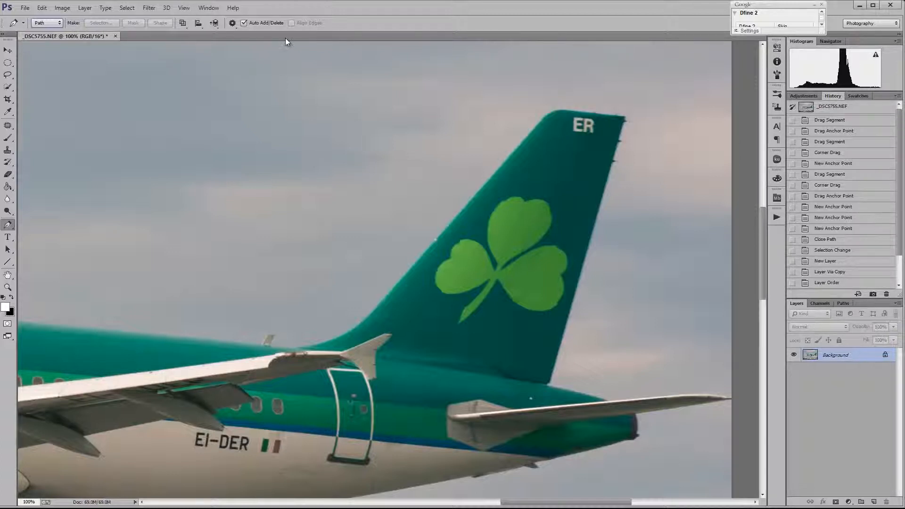
{"action": "left_click", "coordinate": [215, 24]}
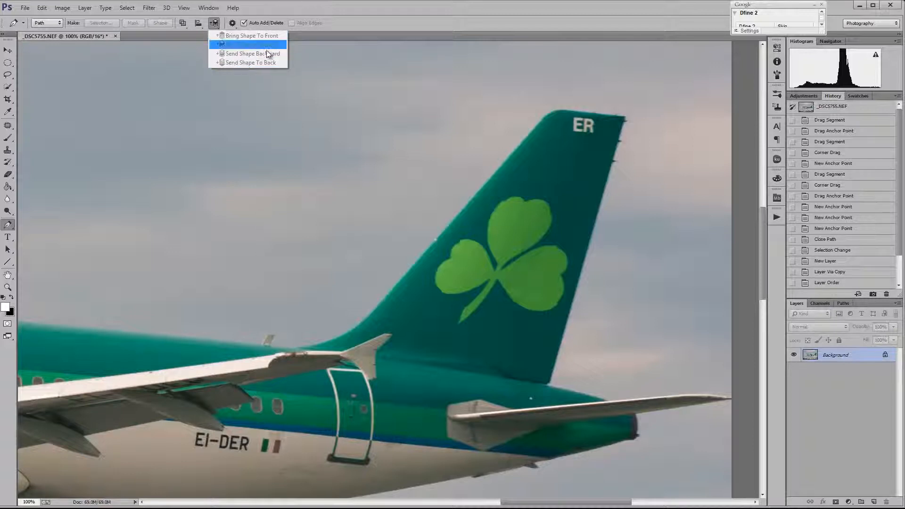
{"action": "left_click", "coordinate": [353, 18]}
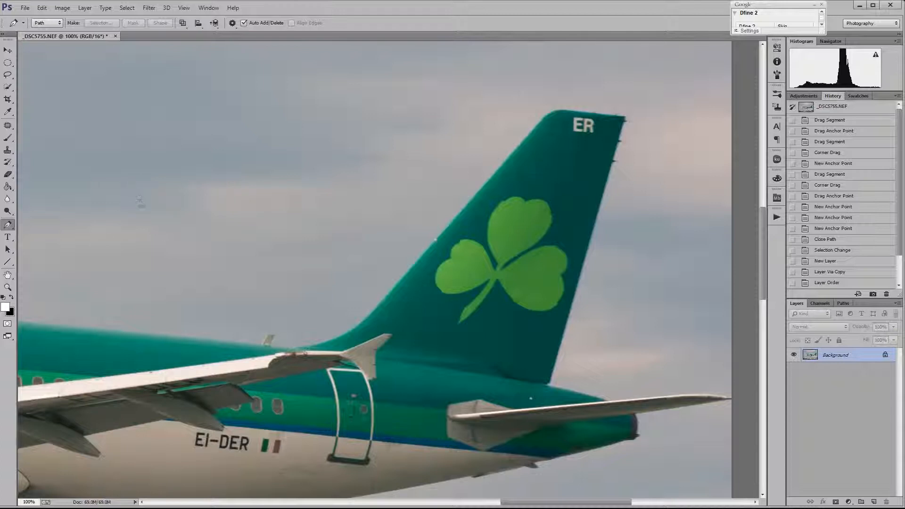
Draw a closed practice path of straight segments in the sky above the fuselage, and revert to the Delete Layer history state.
{"action": "left_click", "coordinate": [134, 200]}
{"action": "left_click", "coordinate": [267, 154]}
{"action": "left_click", "coordinate": [324, 196]}
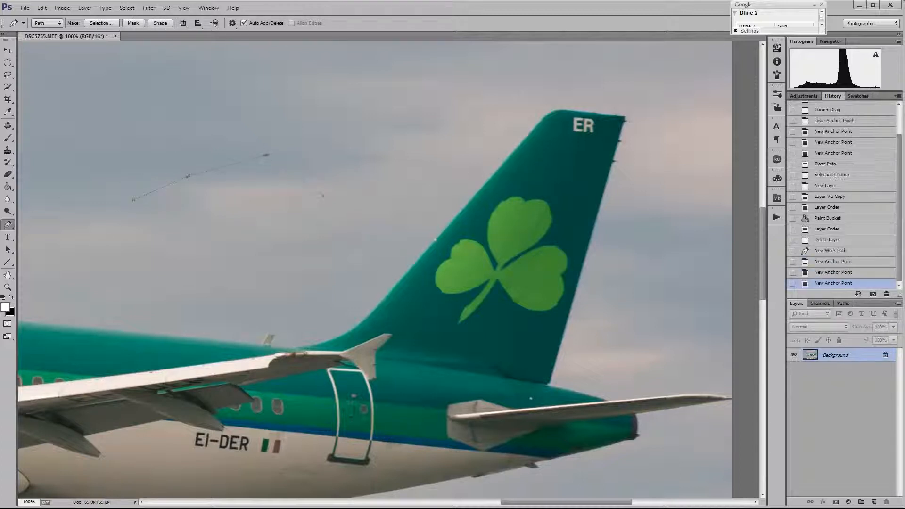
{"action": "left_click", "coordinate": [204, 252]}
{"action": "left_click", "coordinate": [90, 247]}
{"action": "left_click", "coordinate": [44, 172]}
{"action": "left_click", "coordinate": [97, 123]}
{"action": "left_click", "coordinate": [156, 108]}
{"action": "left_click", "coordinate": [182, 146]}
{"action": "left_click", "coordinate": [114, 182]}
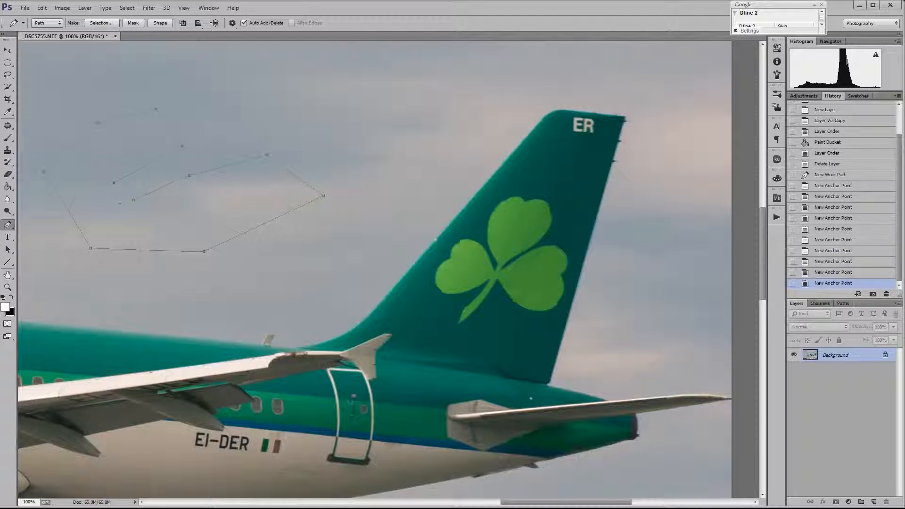
{"action": "left_click", "coordinate": [134, 200]}
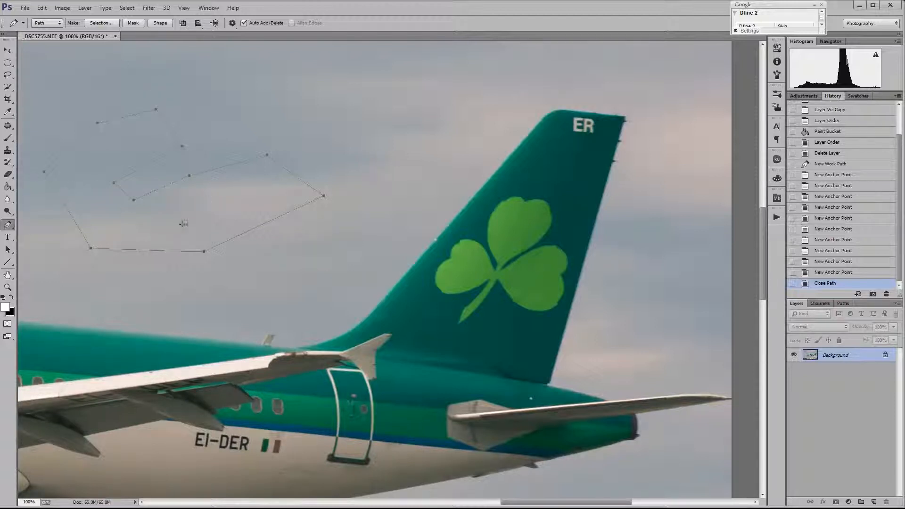
{"action": "left_click", "coordinate": [832, 152]}
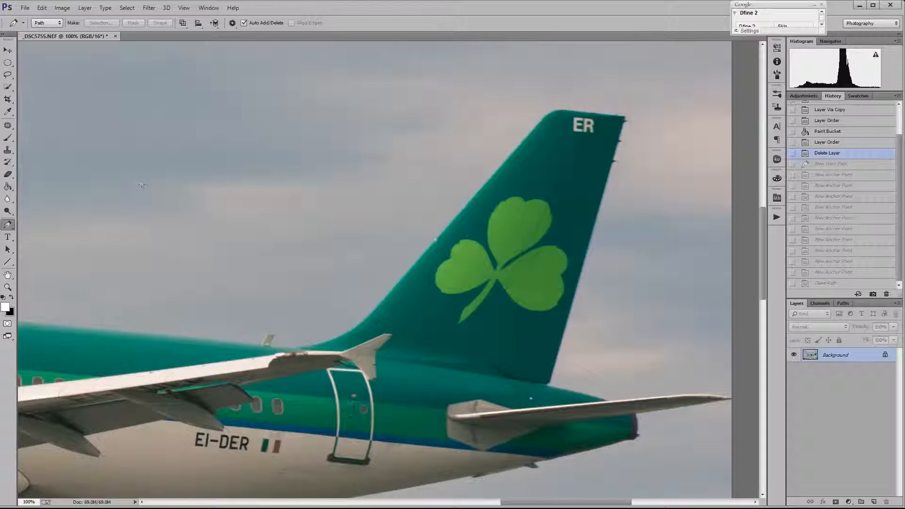
Draw a closed practice path of curved segments in the sky, and revert to the Delete Layer history state.
{"action": "left_click", "coordinate": [142, 185]}
{"action": "left_click", "coordinate": [234, 156]}
{"action": "left_click_drag", "start_coordinate": [286, 147], "coordinate": [304, 177]}
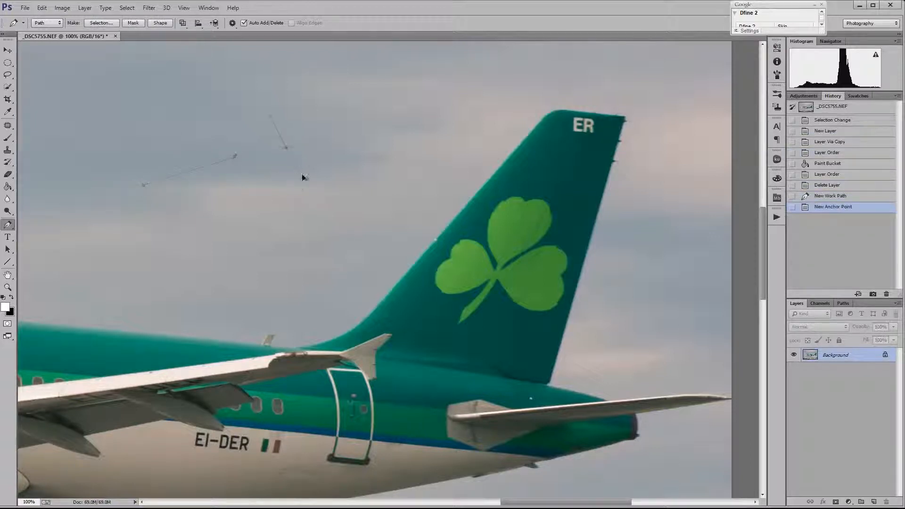
{"action": "left_click_drag", "start_coordinate": [283, 206], "coordinate": [281, 205]}
{"action": "left_click_drag", "start_coordinate": [272, 266], "coordinate": [142, 284]}
{"action": "left_click_drag", "start_coordinate": [122, 248], "coordinate": [68, 291]}
{"action": "left_click_drag", "start_coordinate": [42, 215], "coordinate": [97, 183]}
{"action": "left_click_drag", "start_coordinate": [75, 132], "coordinate": [86, 145]}
{"action": "left_click_drag", "start_coordinate": [122, 171], "coordinate": [123, 172]}
{"action": "left_click_drag", "start_coordinate": [161, 137], "coordinate": [193, 181]}
{"action": "left_click_drag", "start_coordinate": [108, 213], "coordinate": [212, 239]}
{"action": "left_click", "coordinate": [143, 186]}
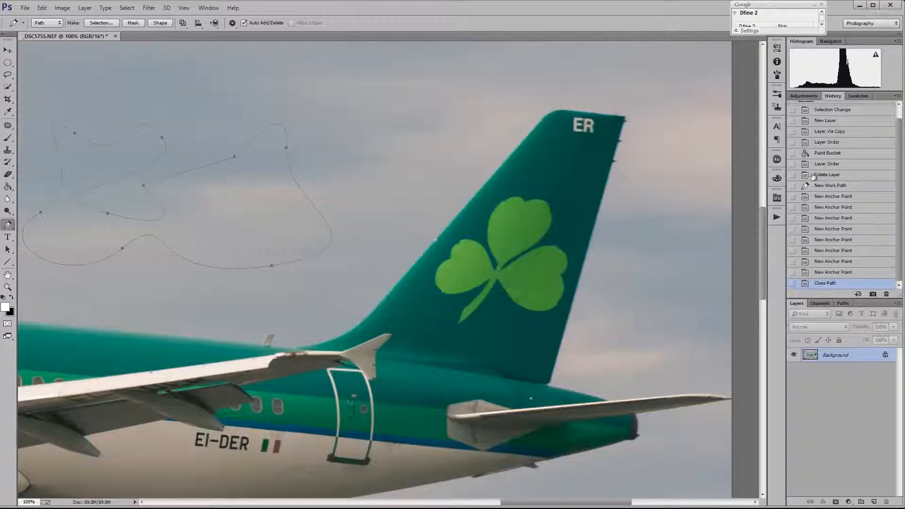
{"action": "left_click", "coordinate": [826, 164]}
{"action": "left_click", "coordinate": [819, 175]}
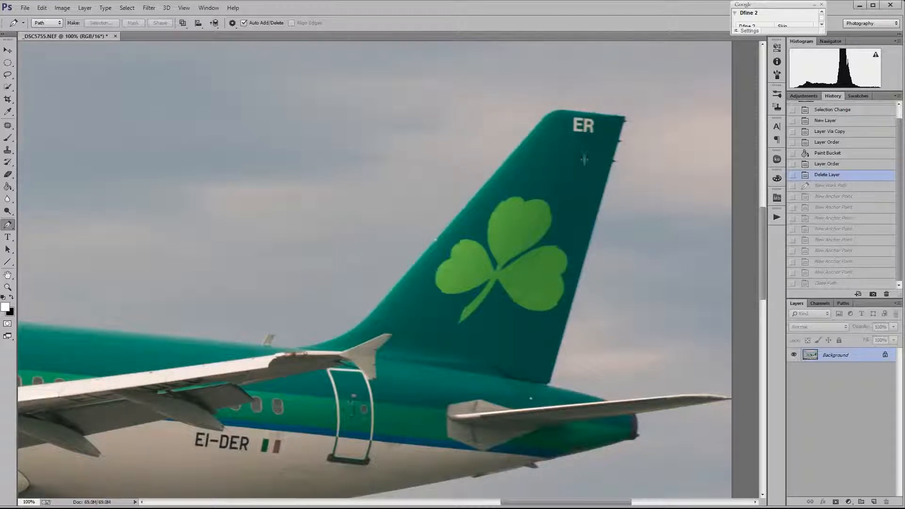
Trace the tail fin's rear edge from its base up to the rear tip corner, and fit the segment to the edge.
{"action": "left_click", "coordinate": [550, 382]}
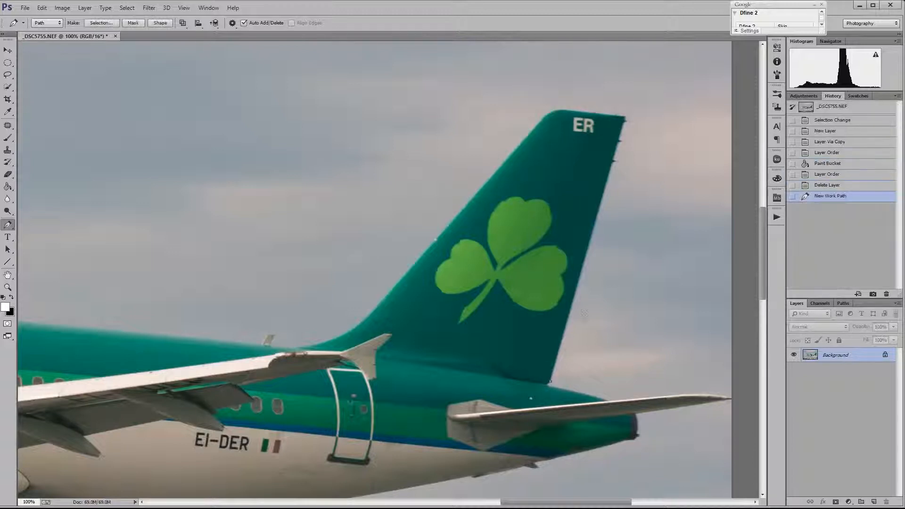
{"action": "left_click", "coordinate": [626, 106]}
{"action": "left_click_drag", "start_coordinate": [630, 100], "coordinate": [629, 99]}
{"action": "left_click_drag", "start_coordinate": [627, 103], "coordinate": [625, 102]}
{"action": "left_click", "coordinate": [625, 116], "text": "alt"}
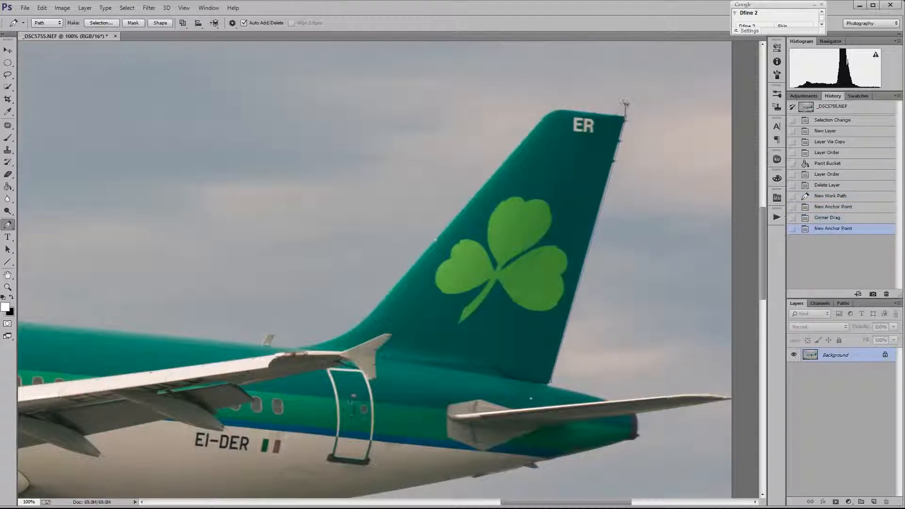
{"action": "key", "text": "ctrl+z"}
{"action": "key", "text": "alt"}
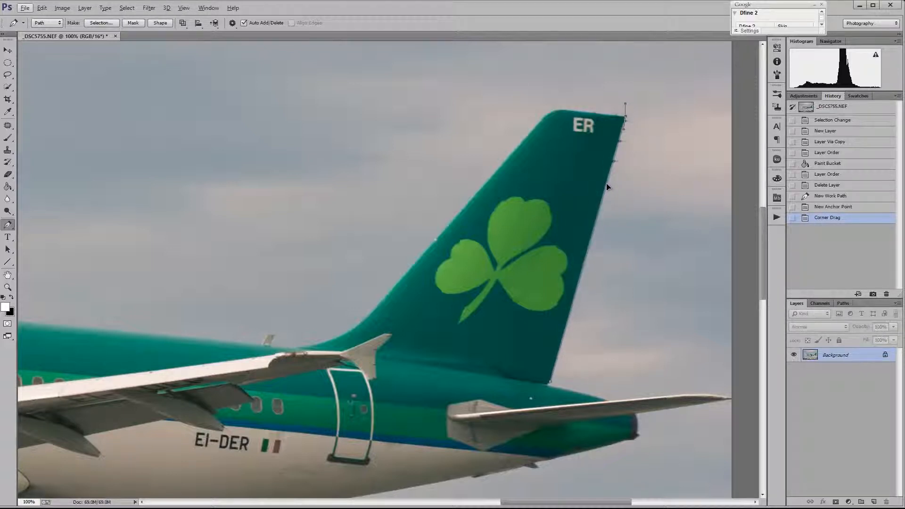
{"action": "left_click_drag", "start_coordinate": [606, 186], "coordinate": [604, 186]}
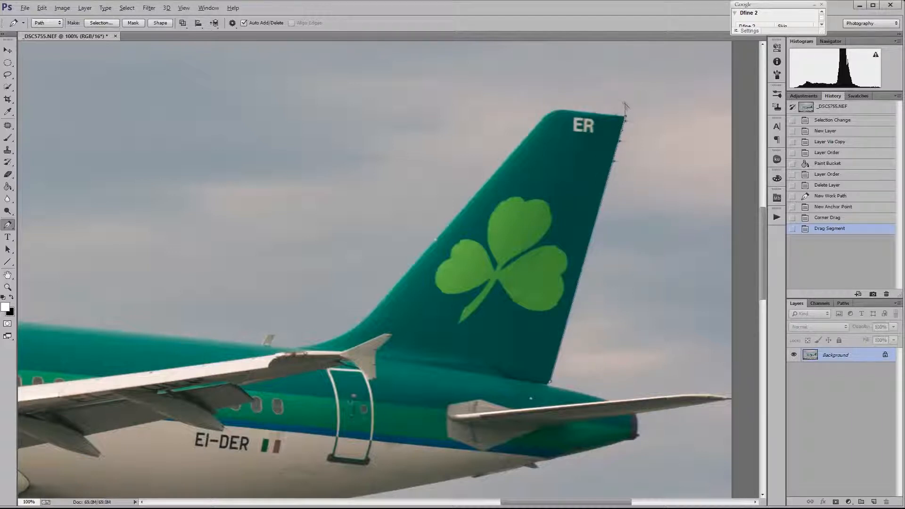
Continue the path along the fin's upper edge to the start of its rounded front corner, adjusting the segment and handles to fit.
{"action": "mouse_move", "coordinate": [621, 103]}
{"action": "left_mouse_down"}
{"action": "mouse_move", "coordinate": [651, 91]}
{"action": "mouse_move", "coordinate": [630, 98]}
{"action": "left_mouse_up"}
{"action": "left_click_drag", "start_coordinate": [625, 72], "coordinate": [613, 118]}
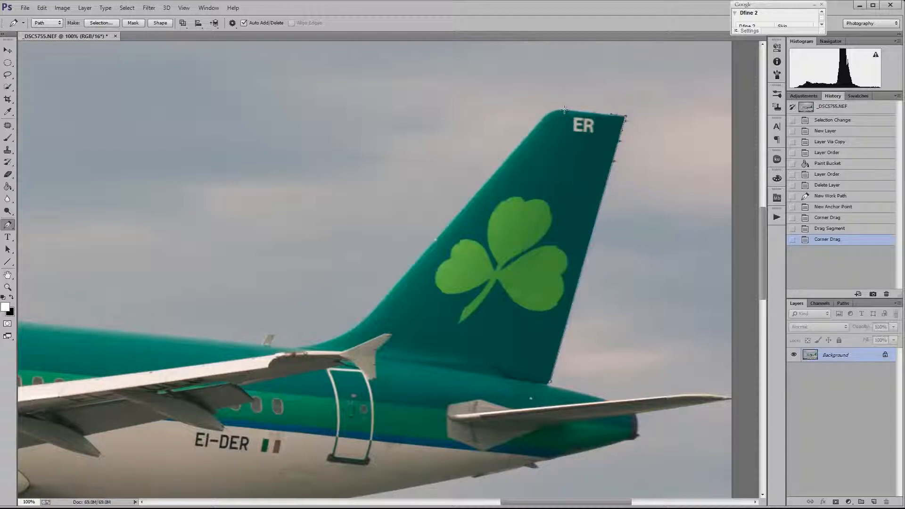
{"action": "left_click_drag", "start_coordinate": [564, 109], "coordinate": [551, 111]}
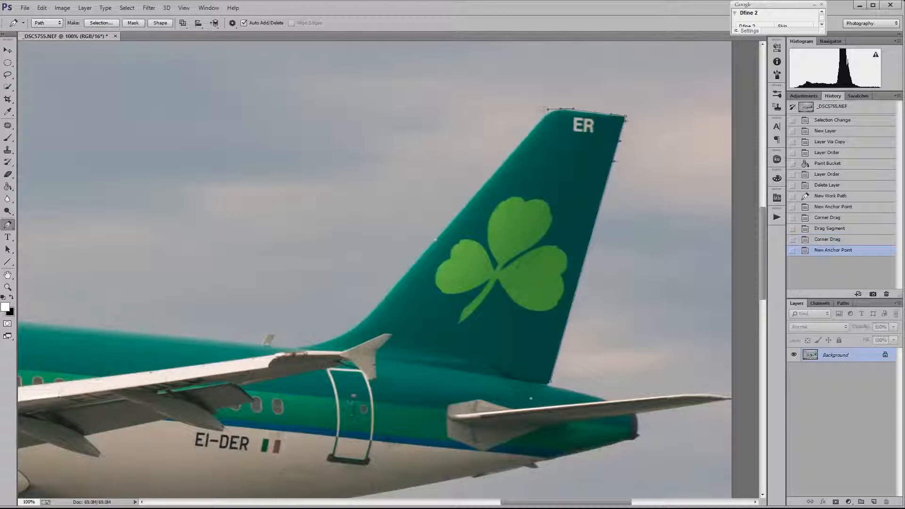
{"action": "key", "text": "alt"}
{"action": "left_click_drag", "start_coordinate": [584, 114], "coordinate": [584, 115]}
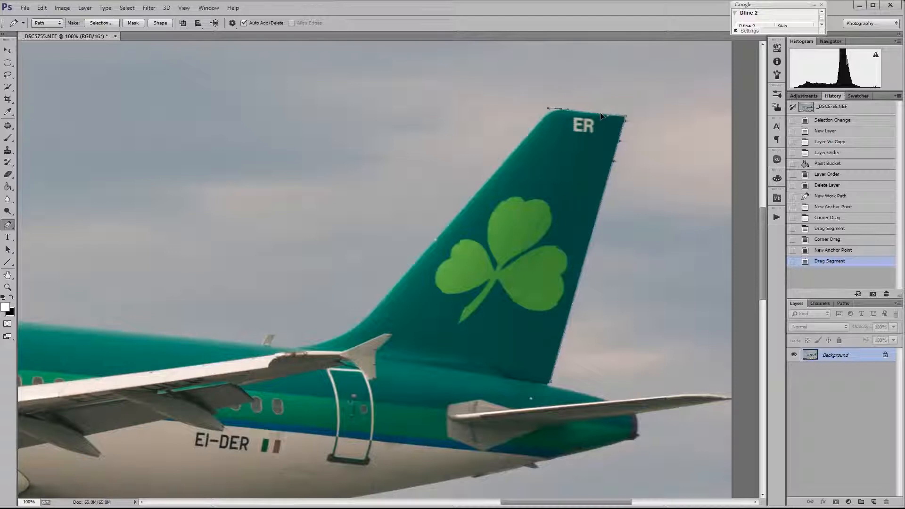
{"action": "left_click_drag", "start_coordinate": [601, 113], "coordinate": [600, 113]}
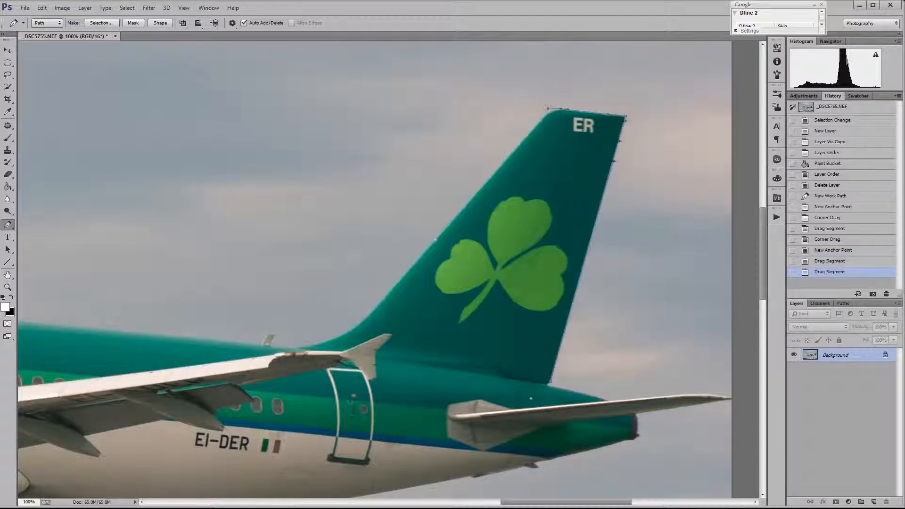
{"action": "left_click_drag", "start_coordinate": [549, 110], "coordinate": [534, 122]}
{"action": "left_click_drag", "start_coordinate": [535, 126], "coordinate": [537, 123]}
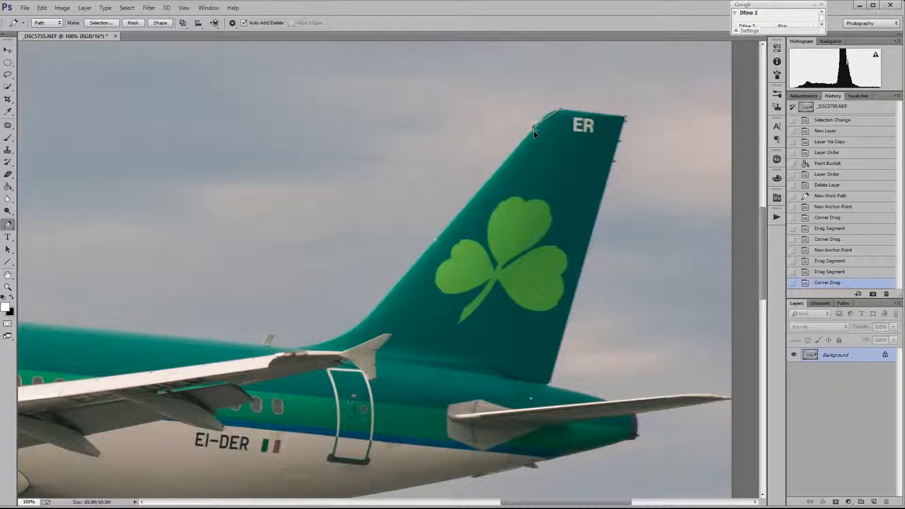
{"action": "left_click_drag", "start_coordinate": [521, 144], "coordinate": [535, 125]}
{"action": "left_click", "coordinate": [538, 126]}
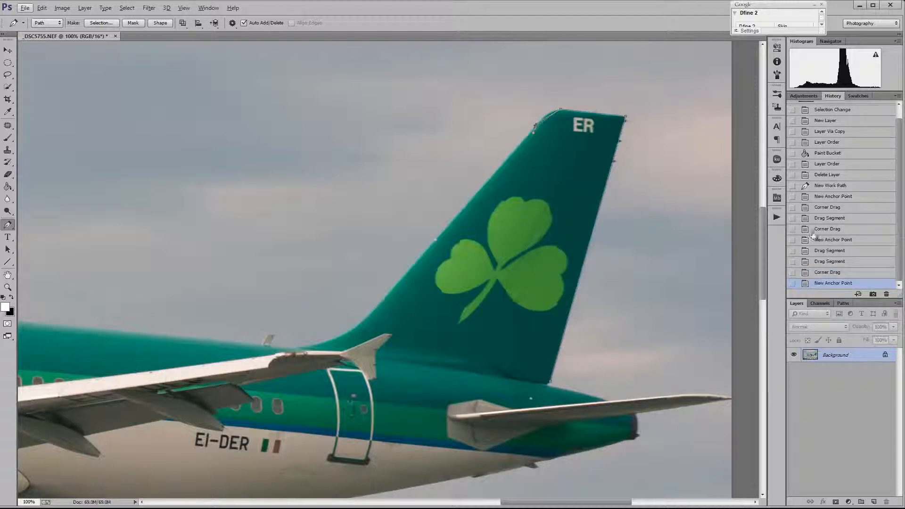
{"action": "key", "text": "ctrl+z"}
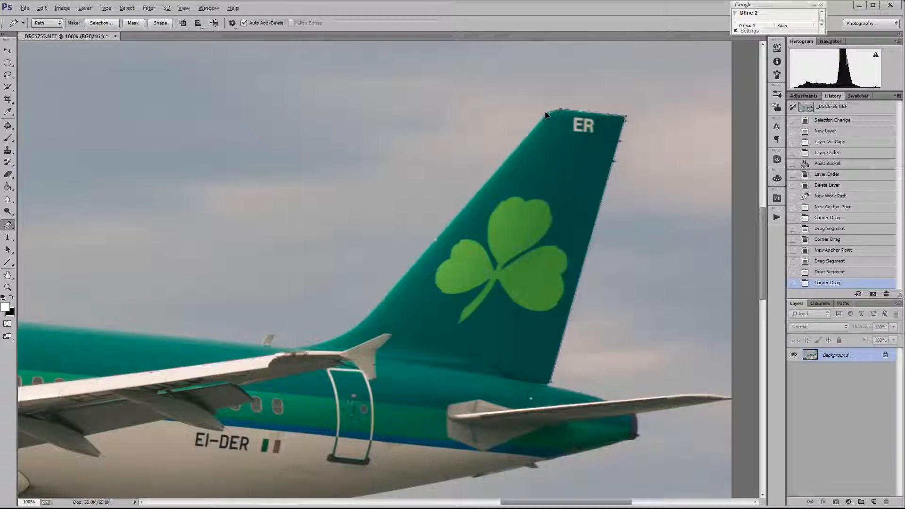
Trace the fin's rounded front corner with an anchor point just below it, and bend the segment and handles to match the curve.
{"action": "left_click_drag", "start_coordinate": [547, 111], "coordinate": [547, 112]}
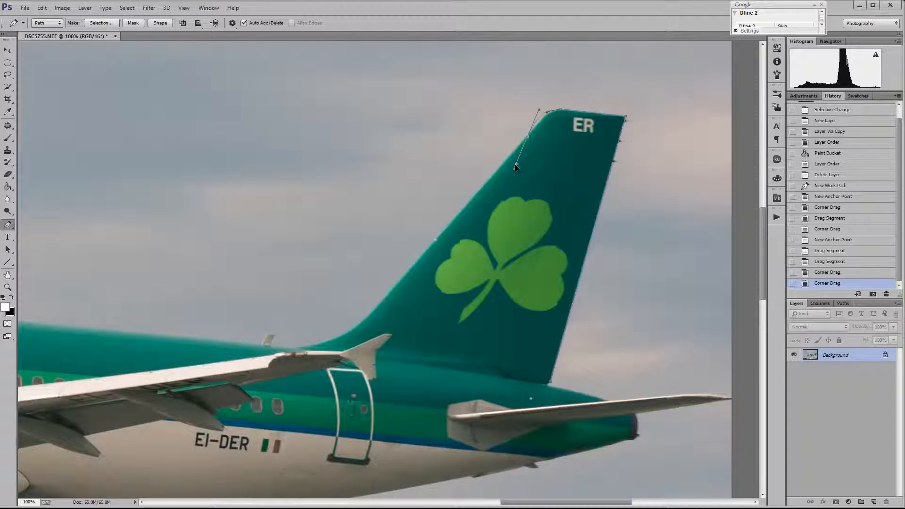
{"action": "mouse_move", "coordinate": [527, 137]}
{"action": "left_mouse_down"}
{"action": "mouse_move", "coordinate": [582, 219]}
{"action": "mouse_move", "coordinate": [431, 144]}
{"action": "mouse_move", "coordinate": [519, 207]}
{"action": "mouse_move", "coordinate": [518, 125]}
{"action": "mouse_move", "coordinate": [535, 128]}
{"action": "left_mouse_up"}
{"action": "key", "text": "alt"}
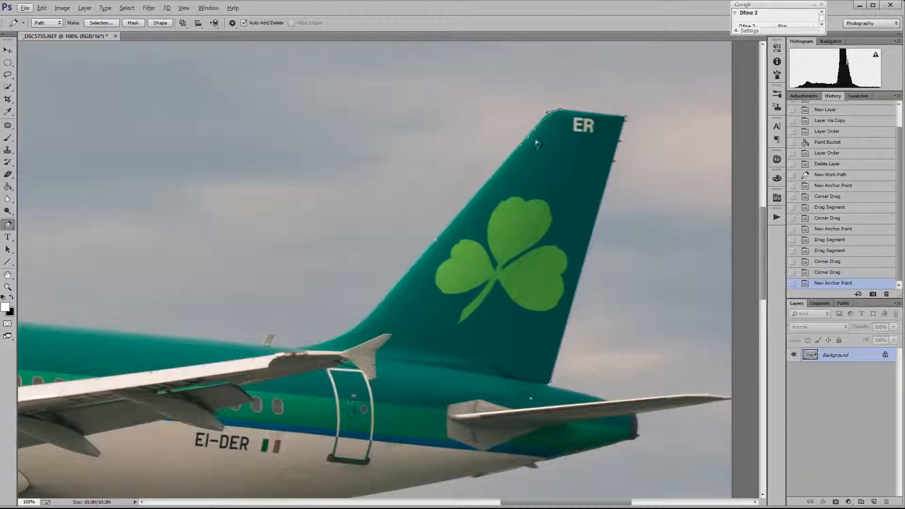
{"action": "left_click_drag", "start_coordinate": [547, 119], "coordinate": [537, 128]}
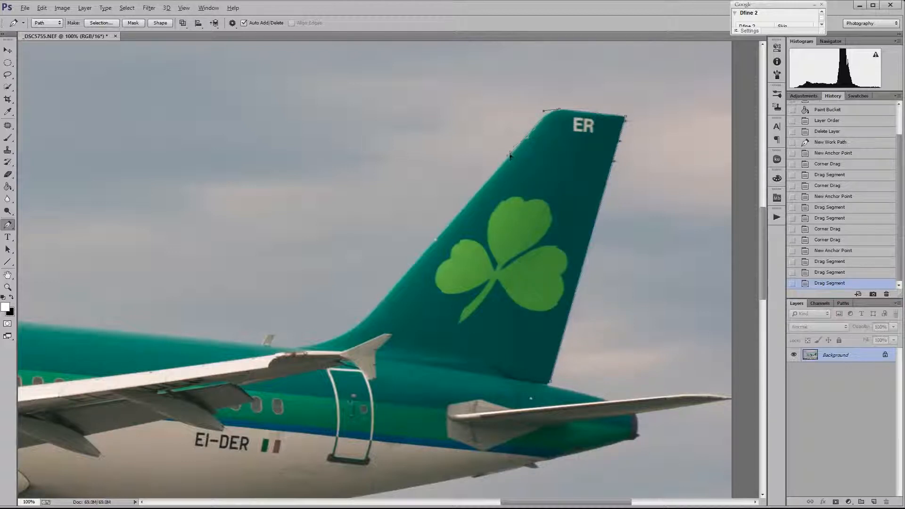
{"action": "left_click_drag", "start_coordinate": [522, 146], "coordinate": [516, 145]}
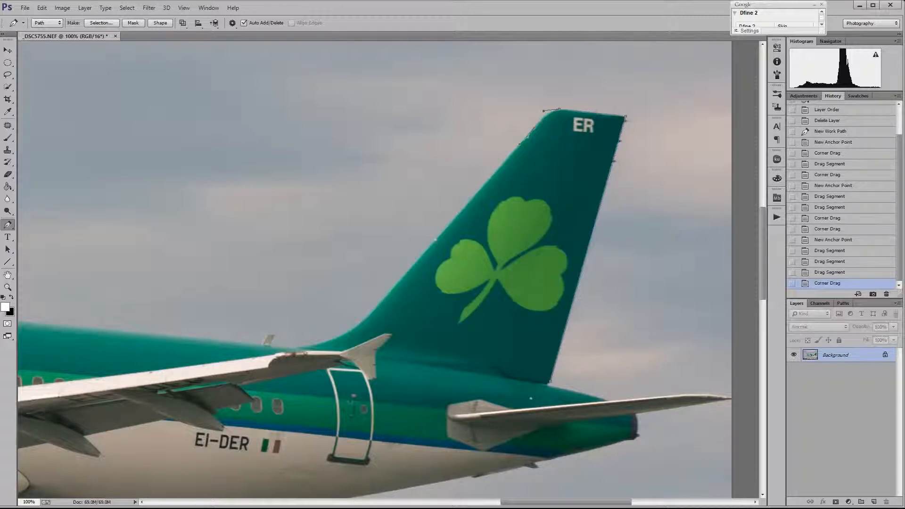
Trace the fin's front edge down to where it meets the fuselage, fitting the curve at its base and adjusting the handles.
{"action": "left_click", "coordinate": [359, 324]}
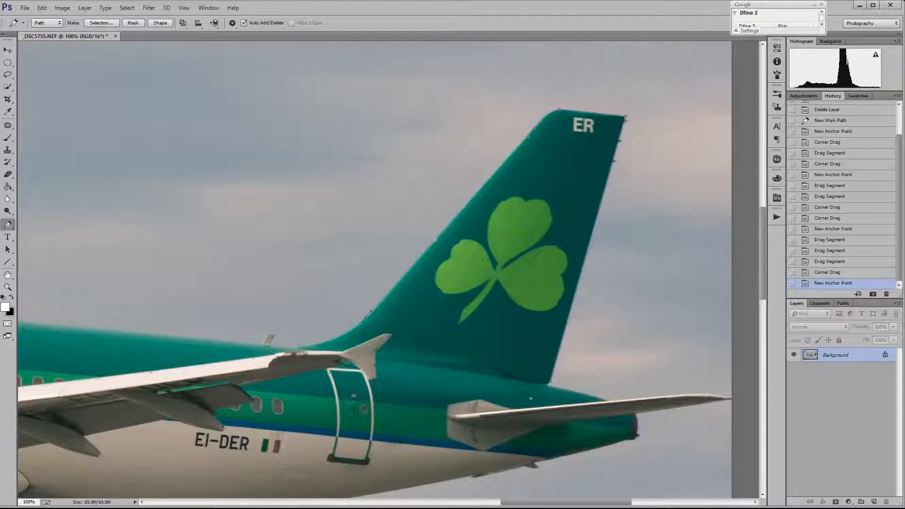
{"action": "left_click", "coordinate": [356, 324], "text": "alt"}
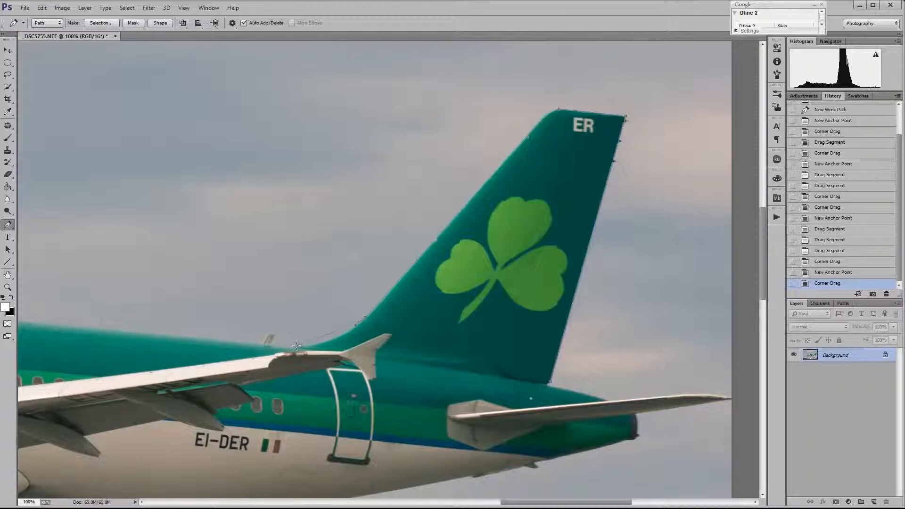
{"action": "left_click_drag", "start_coordinate": [295, 346], "coordinate": [289, 354]}
{"action": "left_click", "coordinate": [283, 351]}
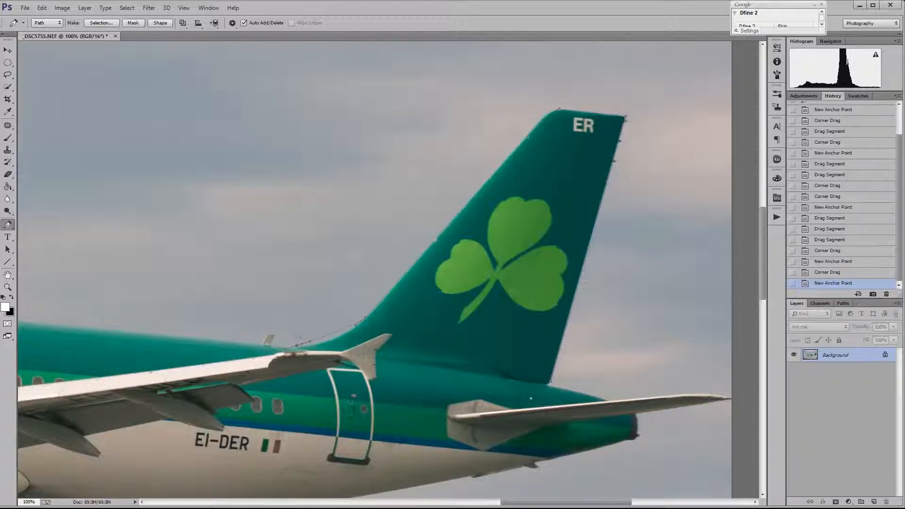
{"action": "left_click_drag", "start_coordinate": [326, 335], "coordinate": [328, 337]}
{"action": "mouse_move", "coordinate": [326, 340]}
{"action": "left_mouse_down"}
{"action": "mouse_move", "coordinate": [289, 350]}
{"action": "mouse_move", "coordinate": [324, 355]}
{"action": "mouse_move", "coordinate": [317, 354]}
{"action": "left_mouse_up"}
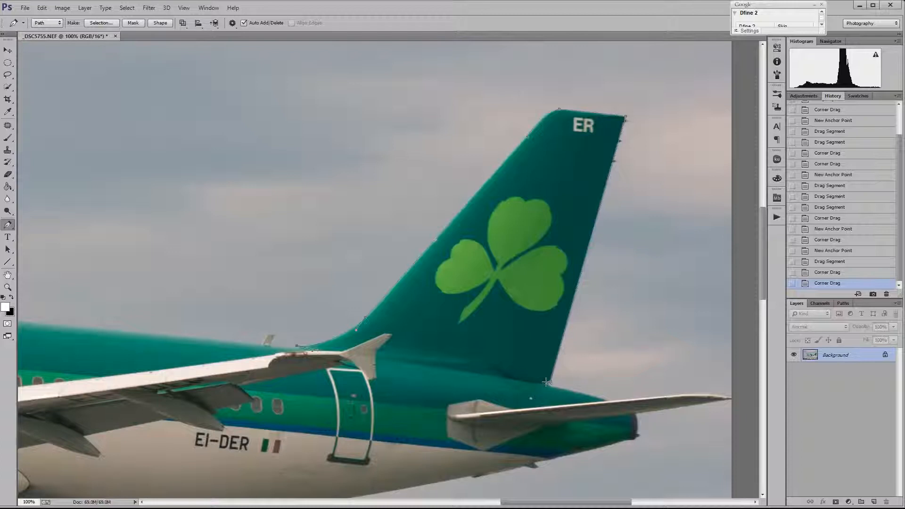
Close the path at the starting point and adjust its lower segment to follow the base of the fin.
{"action": "left_click", "coordinate": [551, 383]}
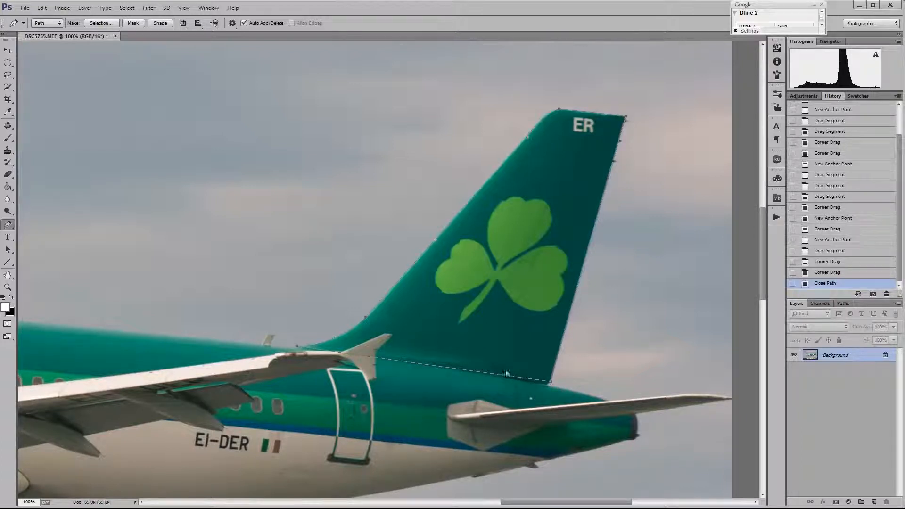
{"action": "left_click_drag", "start_coordinate": [509, 377], "coordinate": [508, 376]}
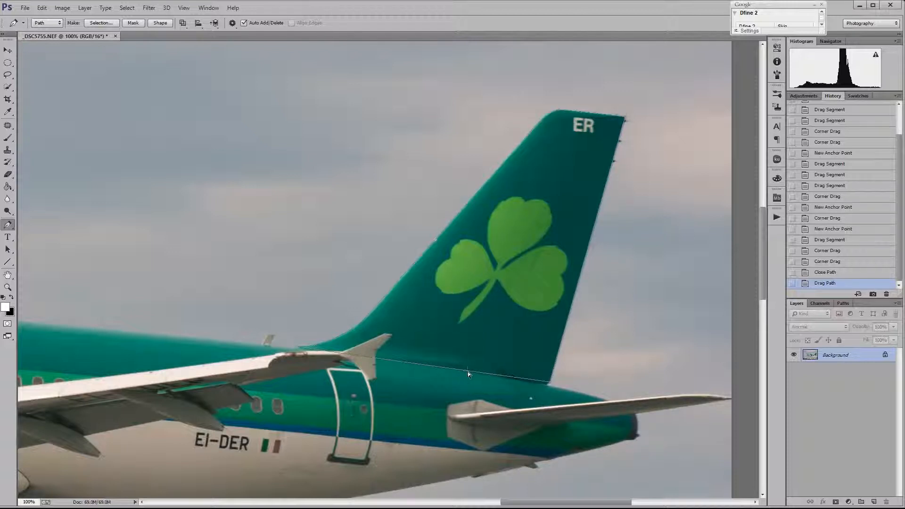
{"action": "mouse_move", "coordinate": [476, 370]}
{"action": "left_mouse_down"}
{"action": "mouse_move", "coordinate": [465, 387]}
{"action": "mouse_move", "coordinate": [468, 371]}
{"action": "left_mouse_up"}
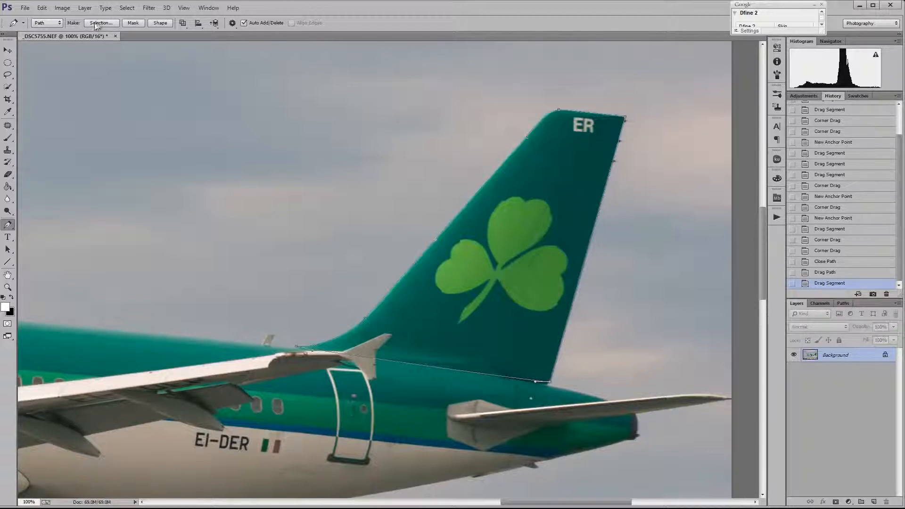
Convert the closed tail fin path into a new anti-aliased selection with a feather radius of 1 pixel.
{"action": "left_click", "coordinate": [843, 303]}
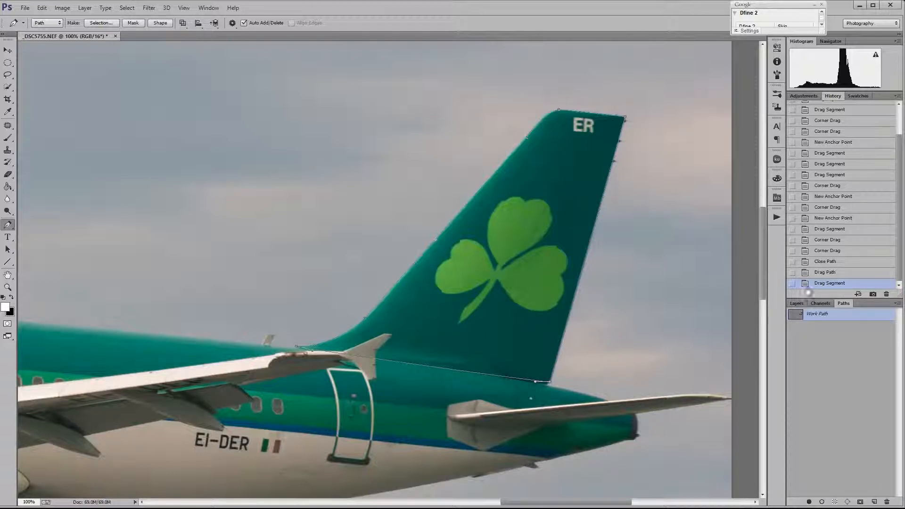
{"action": "left_click", "coordinate": [797, 304]}
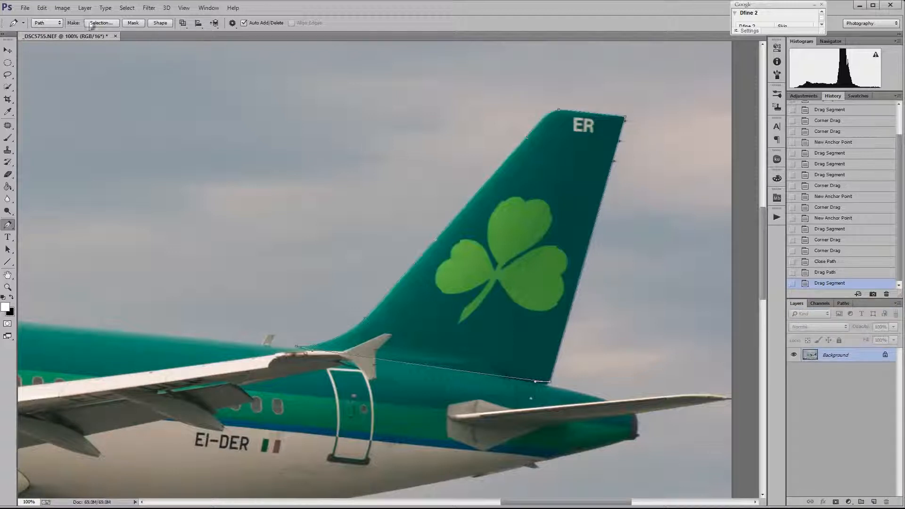
{"action": "key", "text": "i"}
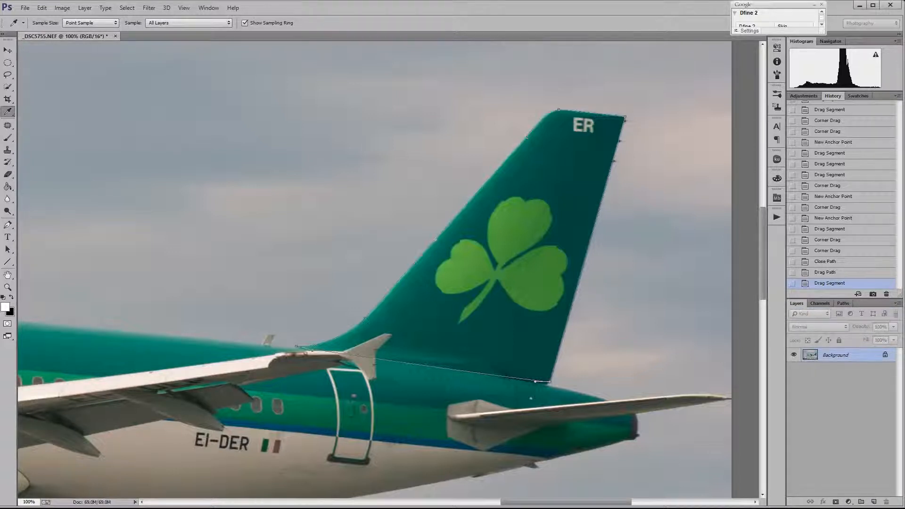
{"action": "left_click_drag", "start_coordinate": [0, 152], "coordinate": [138, 145]}
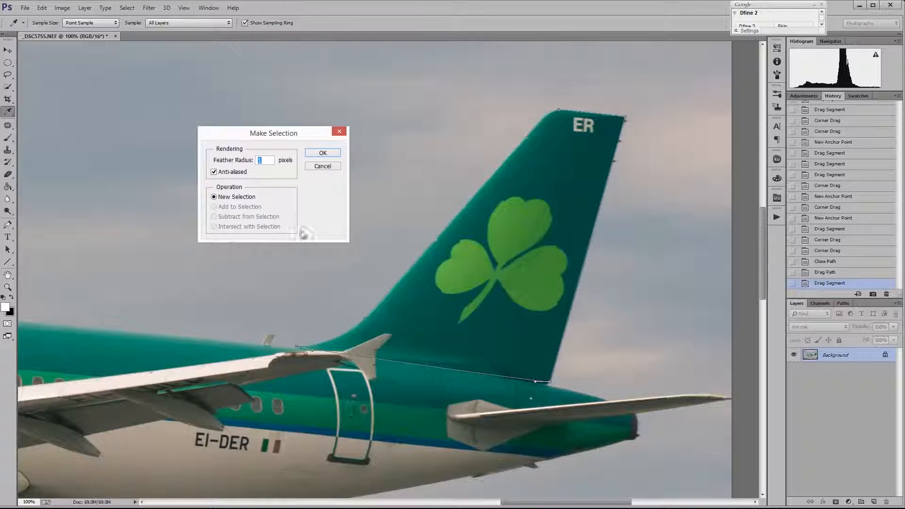
{"action": "mouse_move", "coordinate": [262, 138]}
{"action": "left_mouse_down"}
{"action": "mouse_move", "coordinate": [240, 137]}
{"action": "mouse_move", "coordinate": [255, 124]}
{"action": "left_mouse_up"}
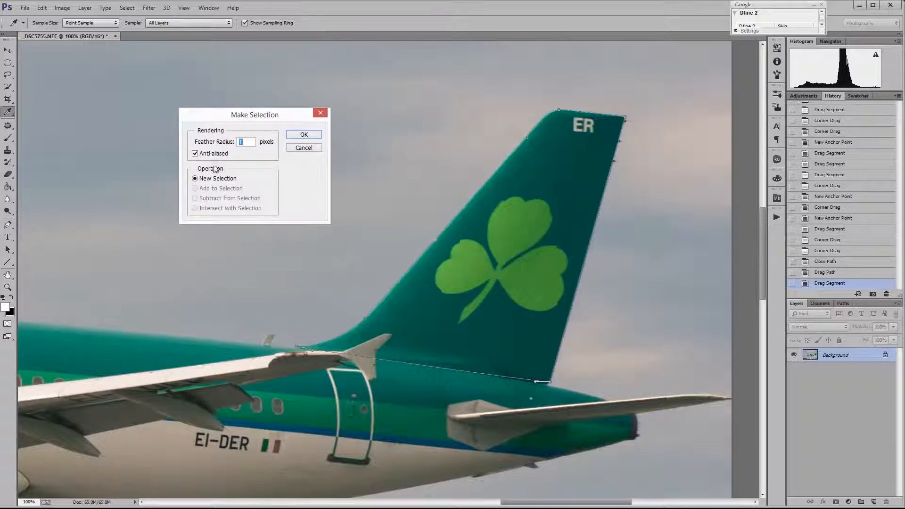
{"action": "left_click", "coordinate": [244, 142]}
{"action": "left_click", "coordinate": [304, 135]}
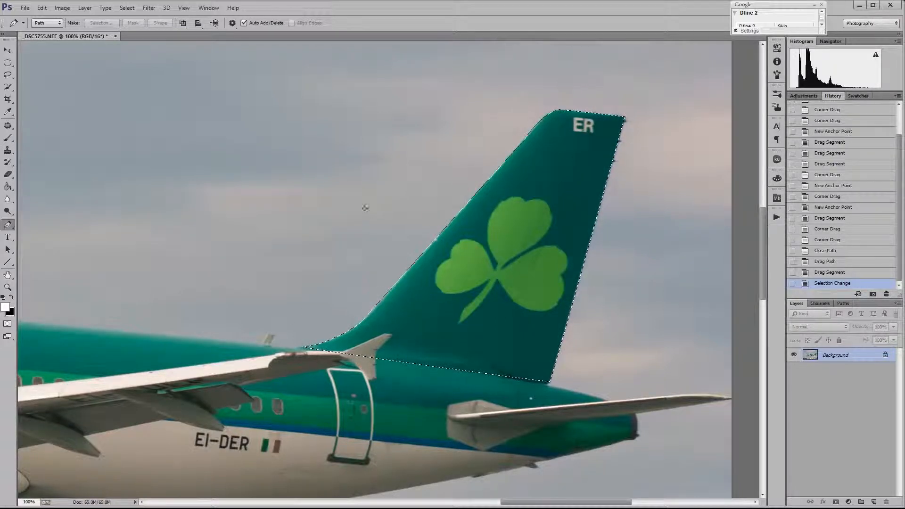
Copy the selected tail fin onto its own layer and hide the Background layer to isolate it.
{"action": "key", "text": "ctrl+j"}
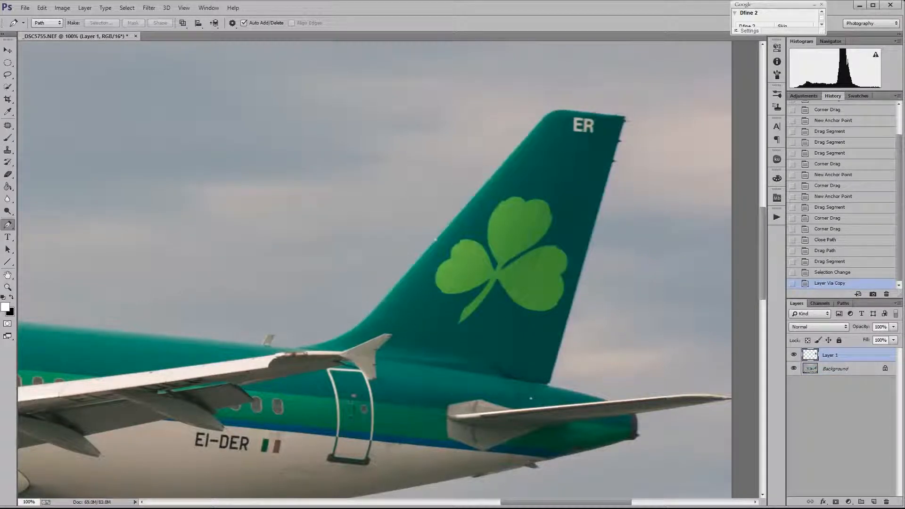
{"action": "left_click", "coordinate": [793, 368]}
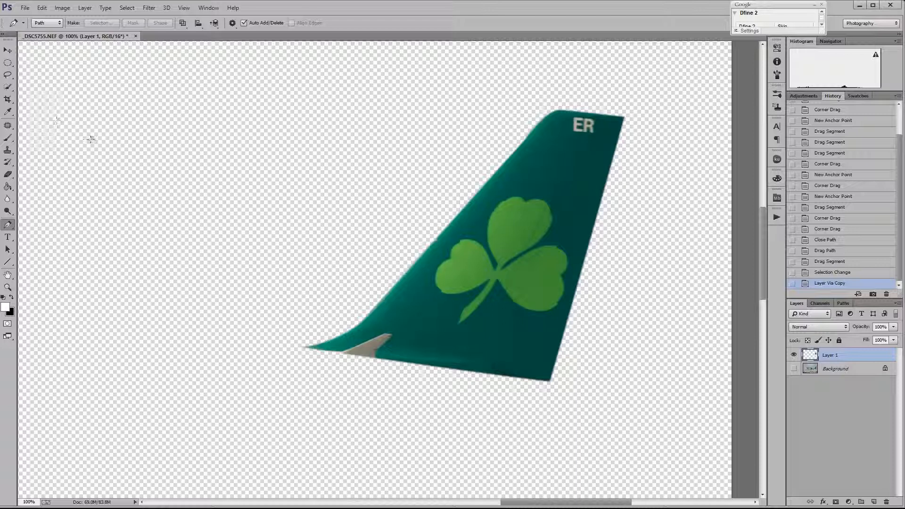
Move the isolated tail fin across the canvas to the upper-left part of the image.
{"action": "key", "text": "ctrl+0"}
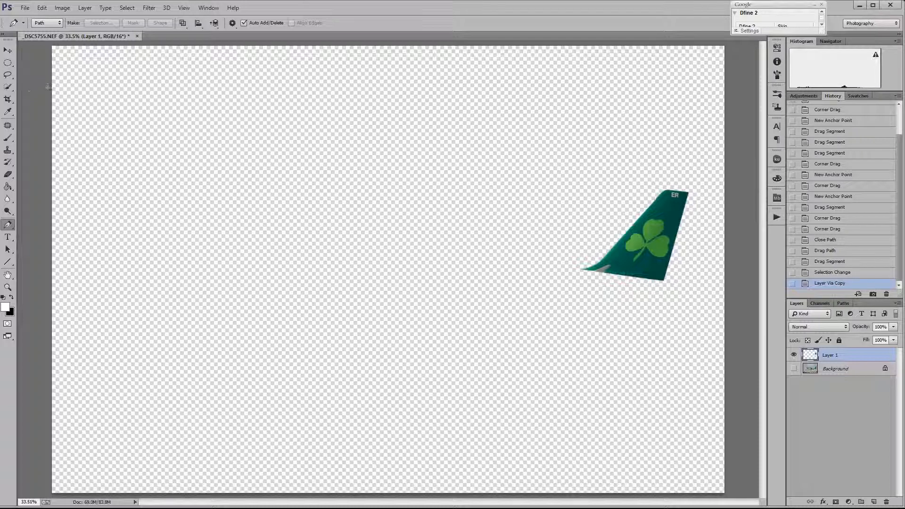
{"action": "key", "text": "v"}
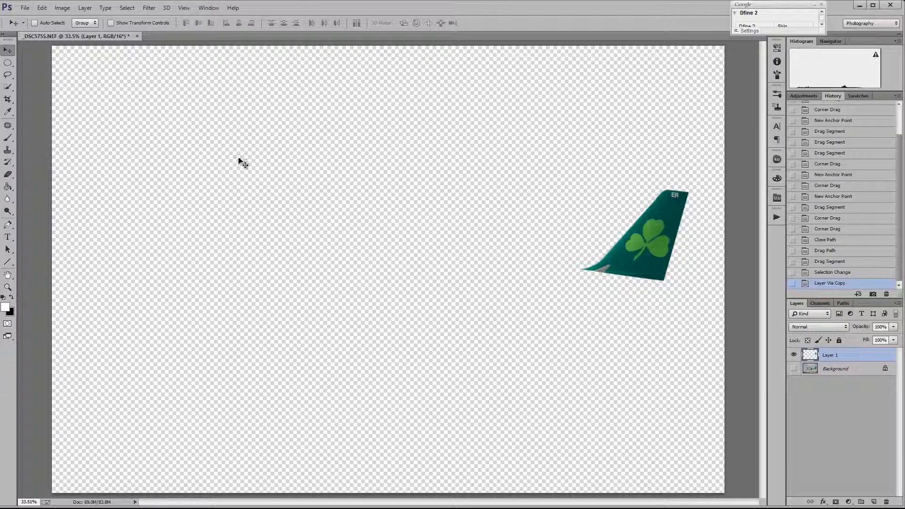
{"action": "left_click_drag", "start_coordinate": [644, 203], "coordinate": [386, 146]}
{"action": "left_click_drag", "start_coordinate": [393, 213], "coordinate": [303, 240]}
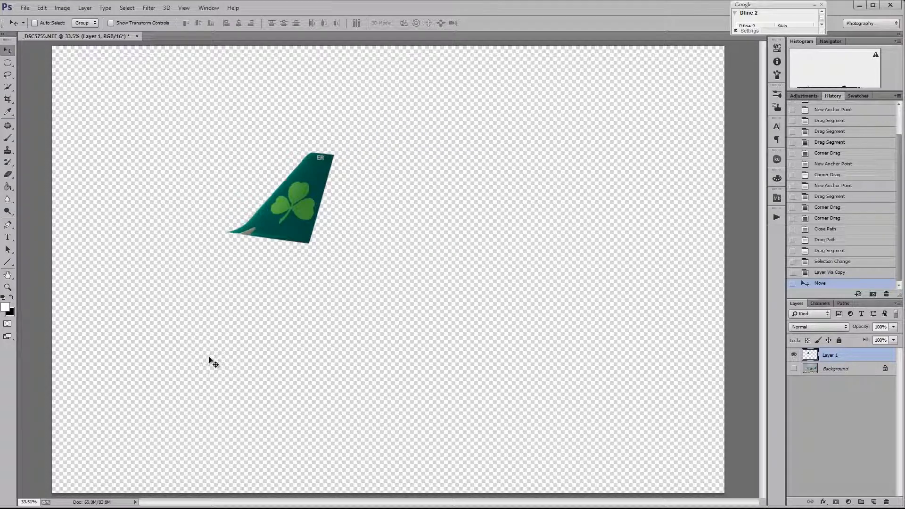